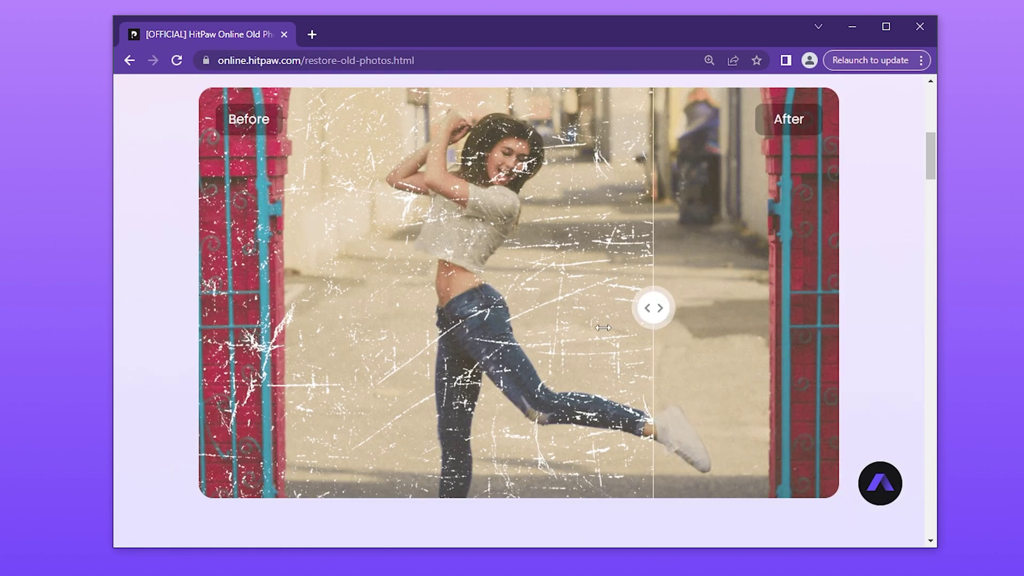
Drag the demo Before/After sliders to compare the scratched photo with its restored version
{"action": "mouse_move", "coordinate": [654, 307]}
{"action": "left_mouse_down"}
{"action": "mouse_move", "coordinate": [200, 320]}
{"action": "mouse_move", "coordinate": [937, 318]}
{"action": "left_mouse_up"}
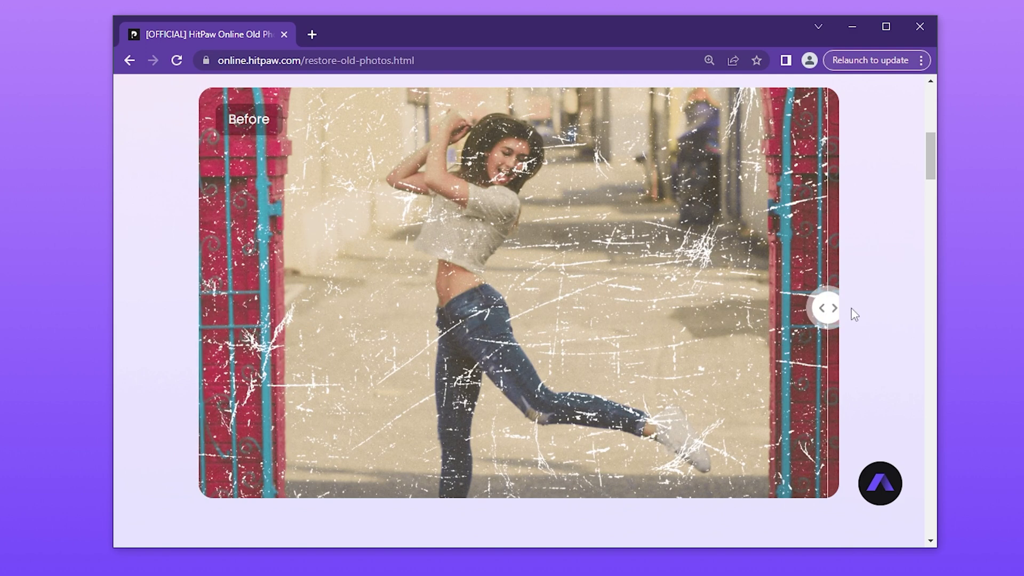
{"action": "left_click_drag", "start_coordinate": [826, 308], "coordinate": [201, 318]}
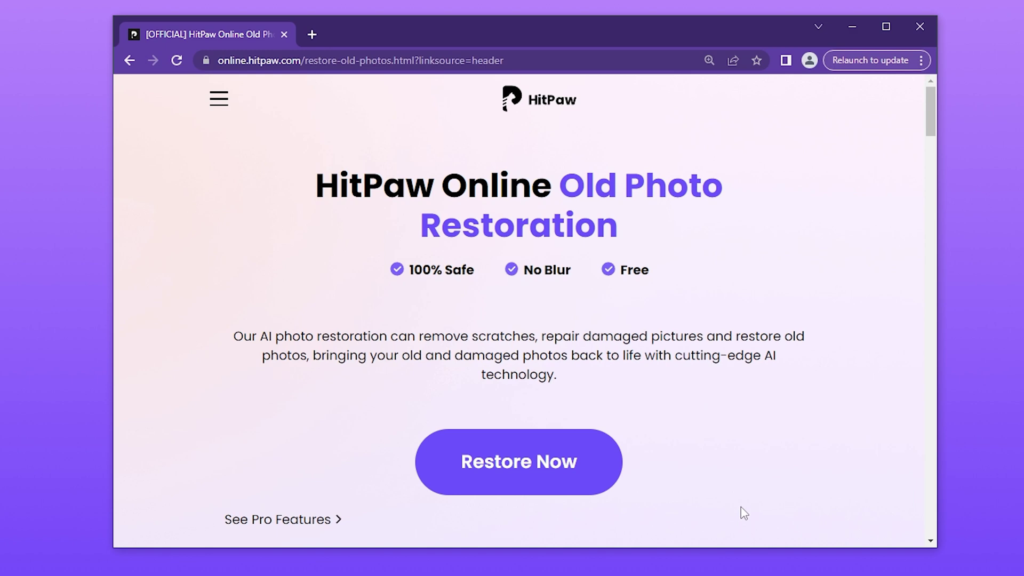
Start Restore Now and upload the young woman's black-and-white portrait
{"action": "left_click", "coordinate": [566, 478]}
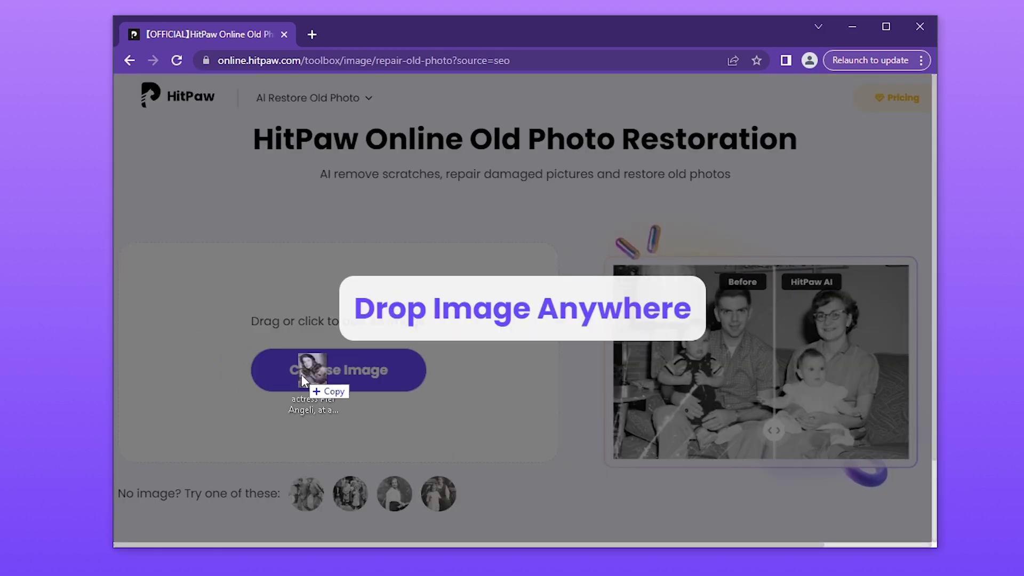
{"action": "left_click_drag", "start_coordinate": [76, 326], "coordinate": [301, 374]}
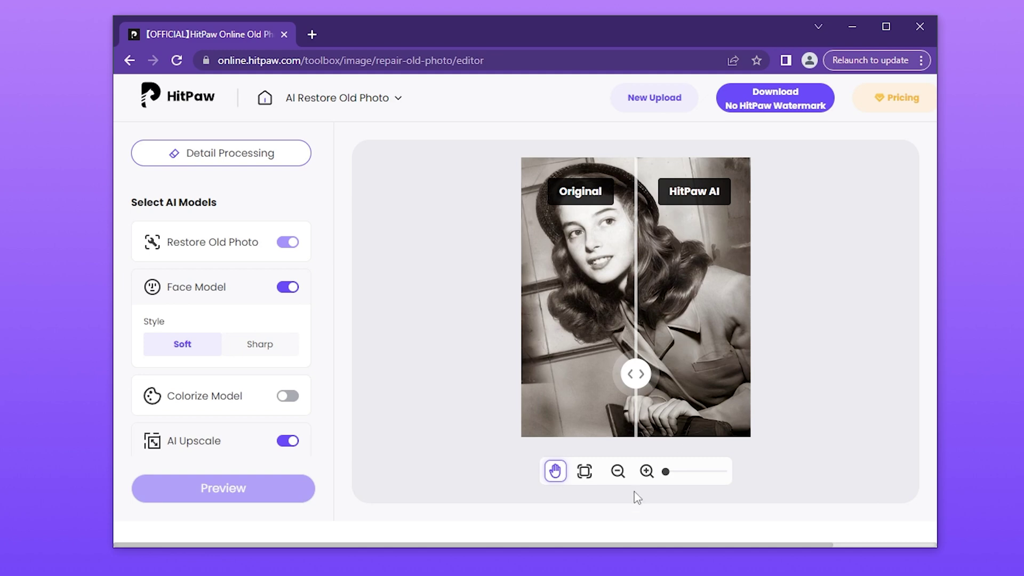
Slide the Original/HitPaw AI divider across the restored portrait
{"action": "mouse_move", "coordinate": [646, 361]}
{"action": "left_mouse_down"}
{"action": "mouse_move", "coordinate": [711, 383]}
{"action": "mouse_move", "coordinate": [561, 366]}
{"action": "mouse_move", "coordinate": [700, 402]}
{"action": "mouse_move", "coordinate": [523, 373]}
{"action": "left_mouse_up"}
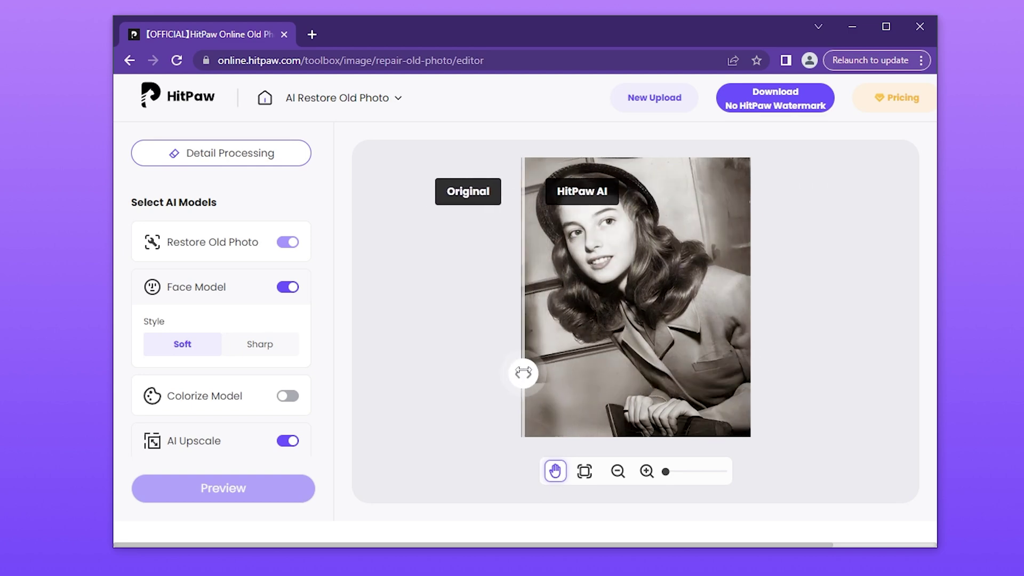
Enable the Colorize Model and preview the colorized portrait
{"action": "left_click", "coordinate": [285, 397]}
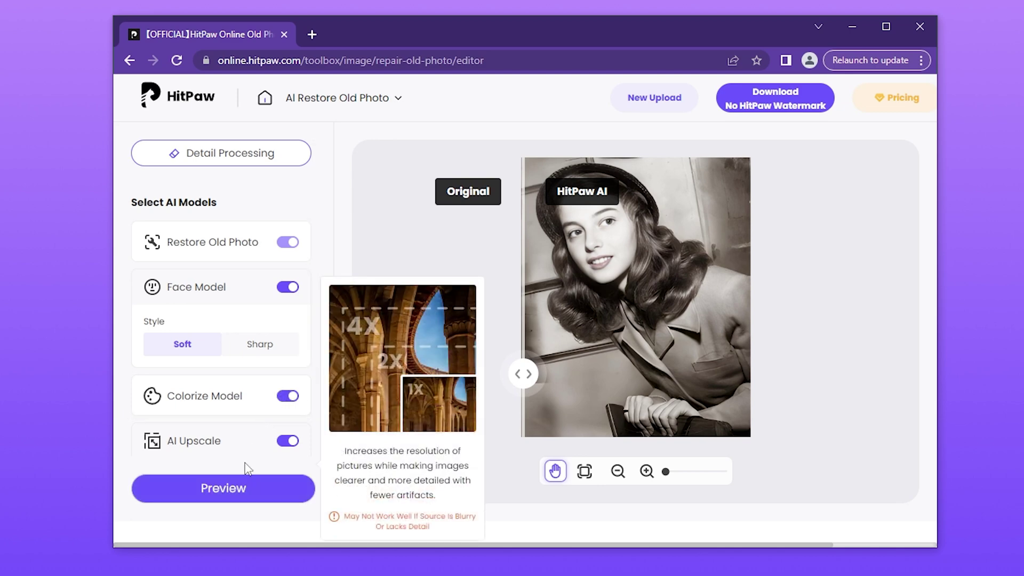
{"action": "left_click", "coordinate": [234, 486]}
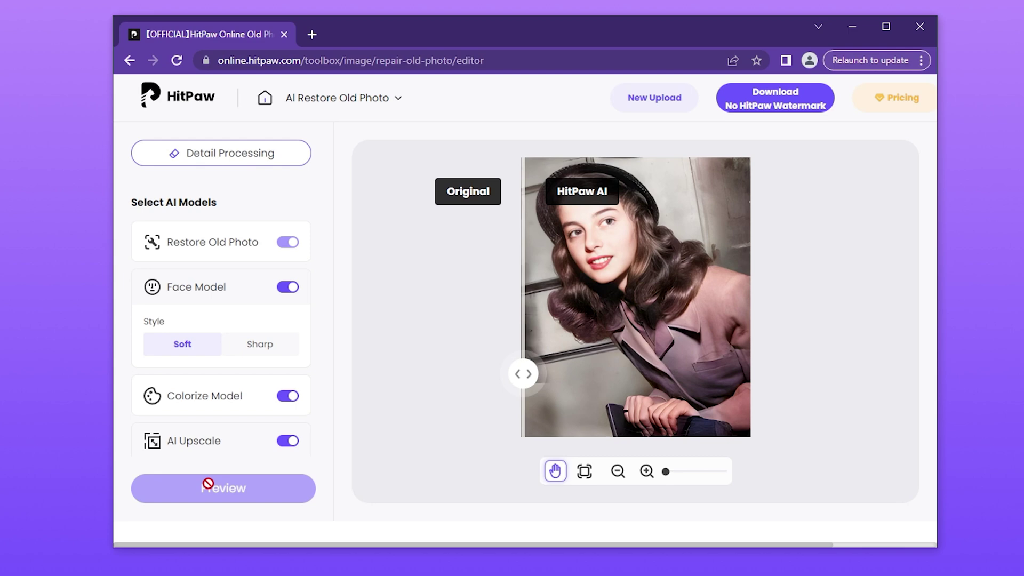
Compare the colorized portrait and pan the zoomed view to show the face
{"action": "mouse_move", "coordinate": [524, 376]}
{"action": "left_mouse_down"}
{"action": "mouse_move", "coordinate": [490, 378]}
{"action": "mouse_move", "coordinate": [672, 375]}
{"action": "mouse_move", "coordinate": [527, 362]}
{"action": "left_mouse_up"}
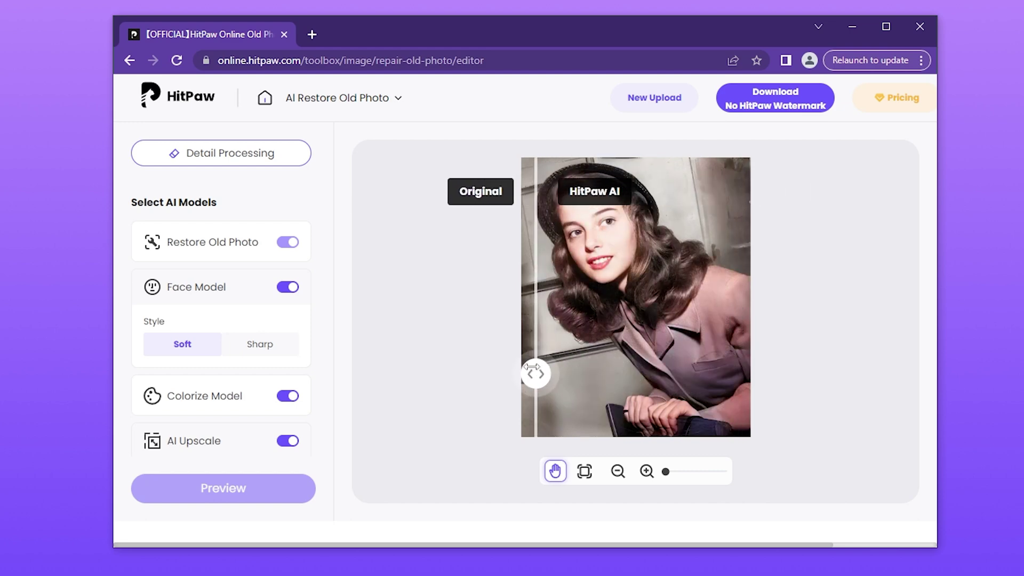
{"action": "scroll", "coordinate": [626, 316], "scroll_direction": "up", "scroll_amount": 5}
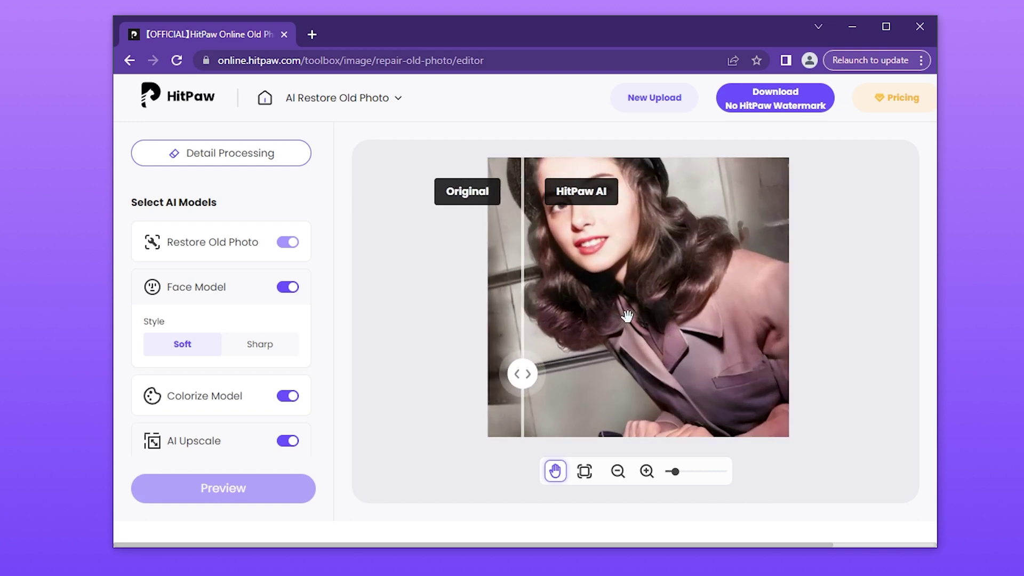
{"action": "left_click_drag", "start_coordinate": [773, 292], "coordinate": [772, 384]}
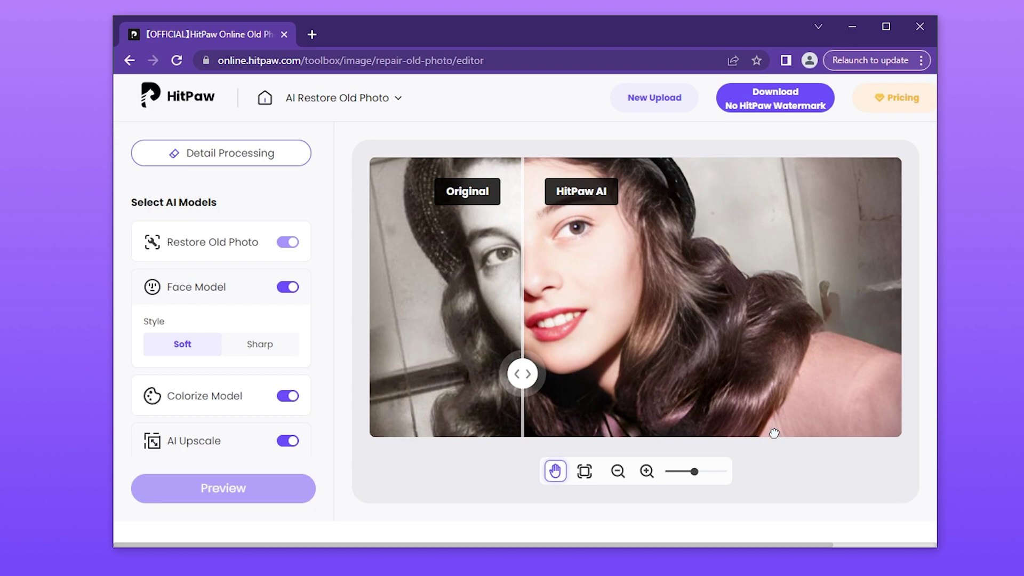
{"action": "mouse_move", "coordinate": [522, 374]}
{"action": "left_mouse_down"}
{"action": "mouse_move", "coordinate": [760, 374]}
{"action": "mouse_move", "coordinate": [370, 374]}
{"action": "left_mouse_up"}
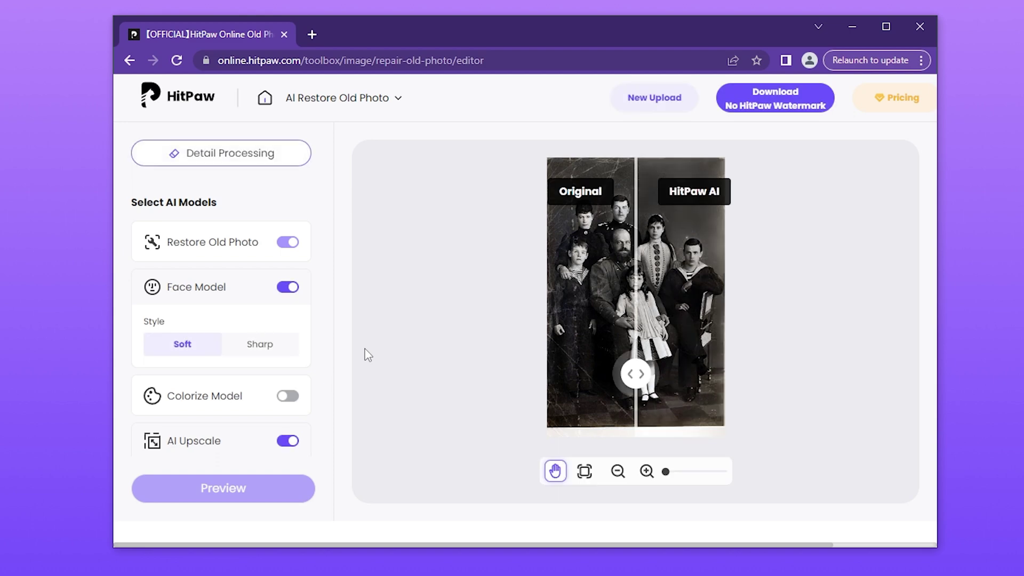
Slide the Original/HitPaw AI divider back and forth over the restored family photo
{"action": "mouse_move", "coordinate": [640, 374]}
{"action": "left_mouse_down"}
{"action": "mouse_move", "coordinate": [691, 393]}
{"action": "mouse_move", "coordinate": [551, 387]}
{"action": "left_mouse_up"}
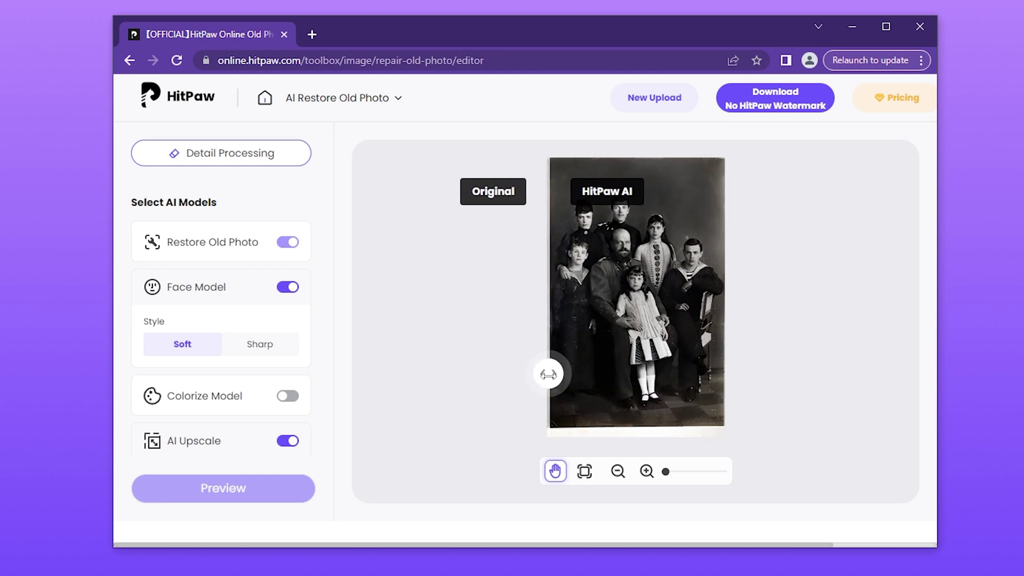
{"action": "left_click_drag", "start_coordinate": [551, 387], "coordinate": [628, 384]}
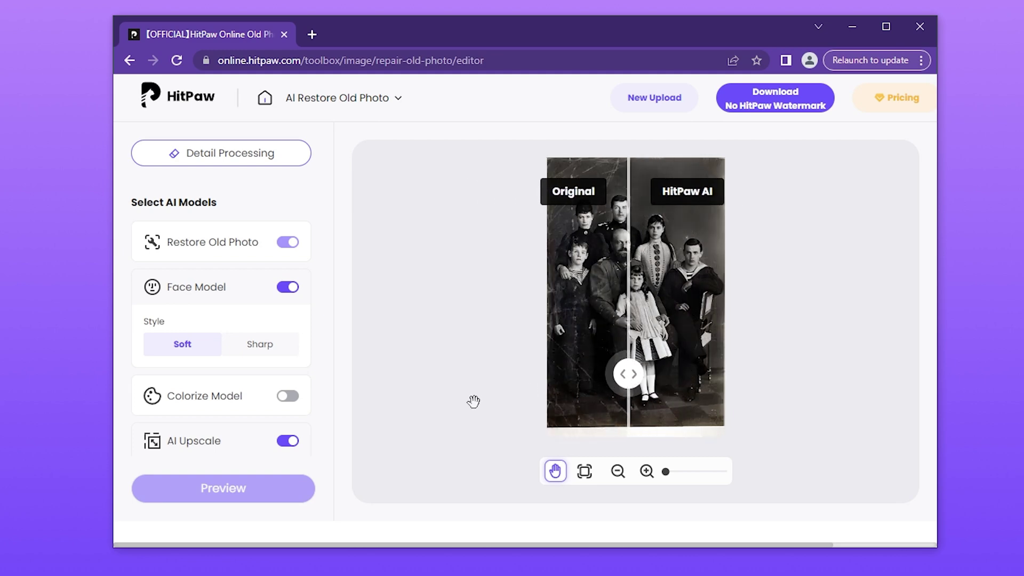
Enable the Colorize Model and preview the colorized family photo
{"action": "left_click", "coordinate": [287, 396]}
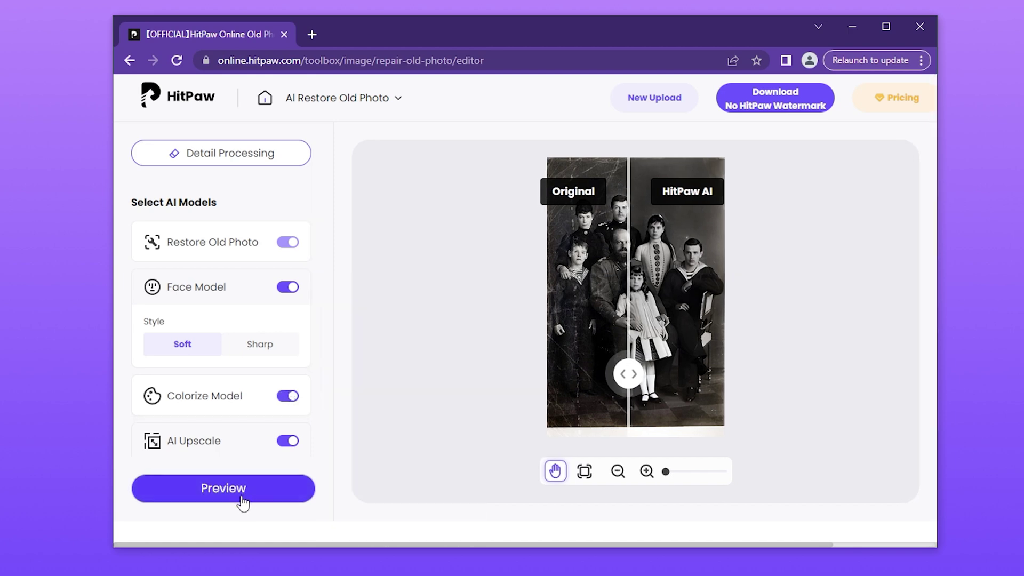
{"action": "left_click", "coordinate": [243, 497]}
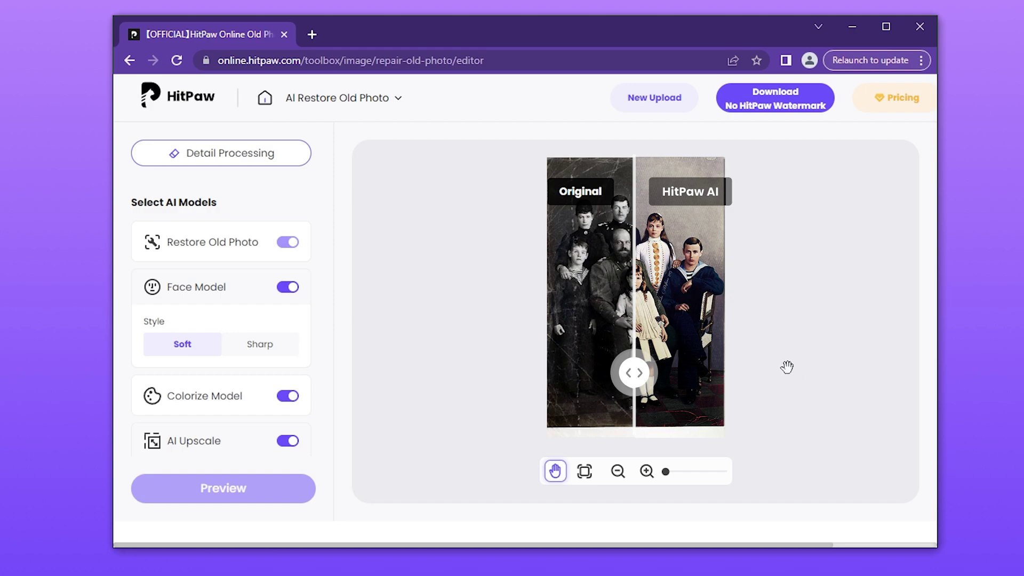
Enlarge the colorized family photo with the zoom slider to show the faces
{"action": "left_click_drag", "start_coordinate": [664, 470], "coordinate": [737, 468]}
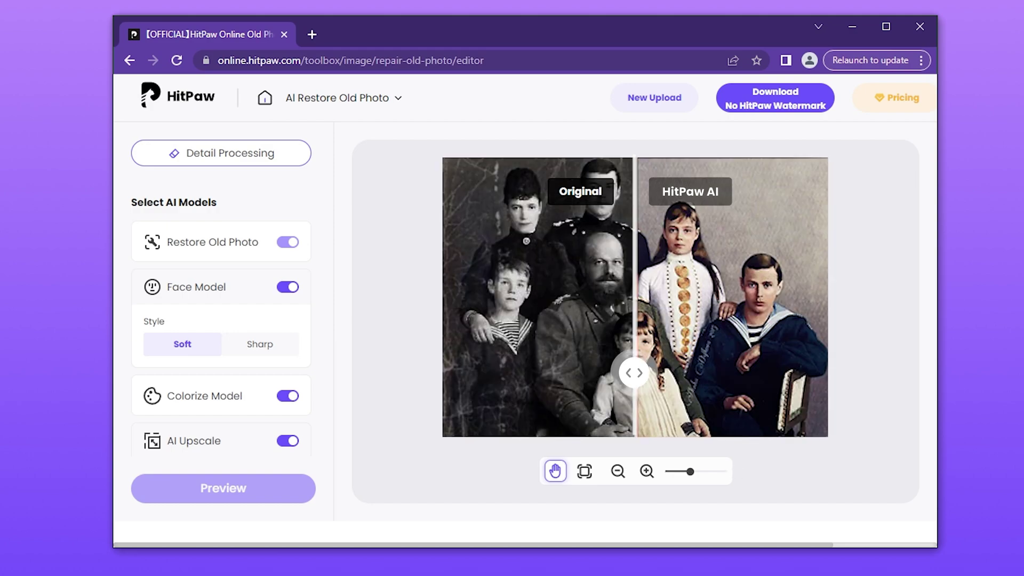